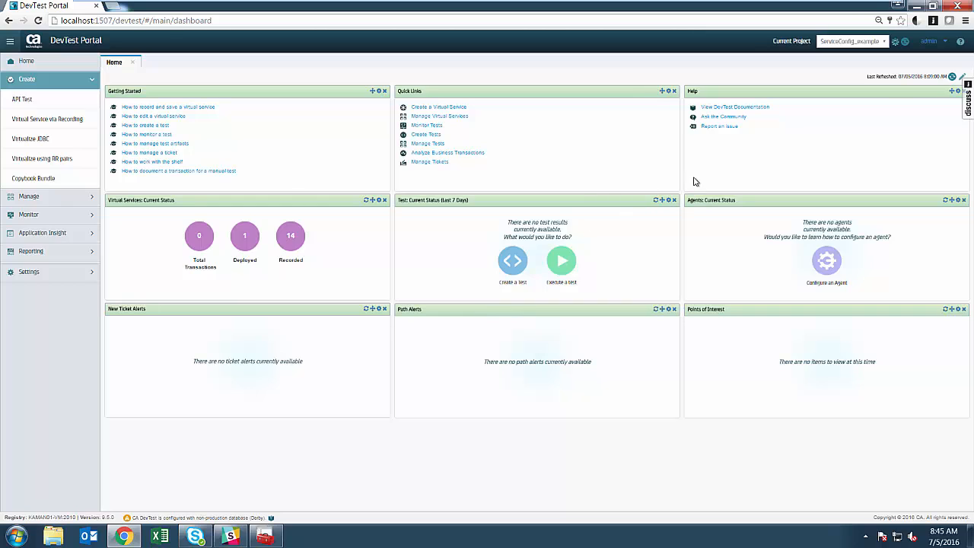
# Enable the "Create From..." feature in The Sandbox, then close the Sandbox page.
pyautogui.click(943, 43)
pyautogui.click(916, 88)
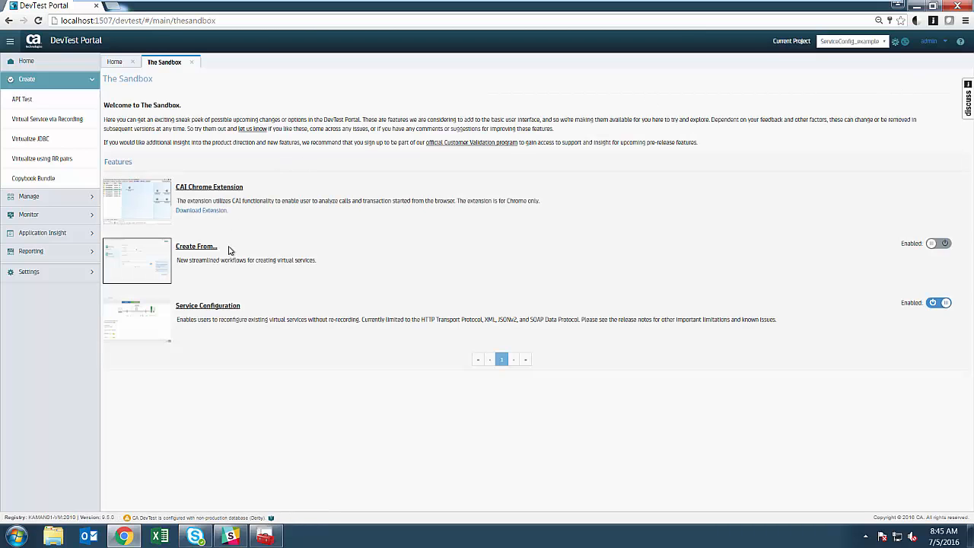
pyautogui.click(931, 245)
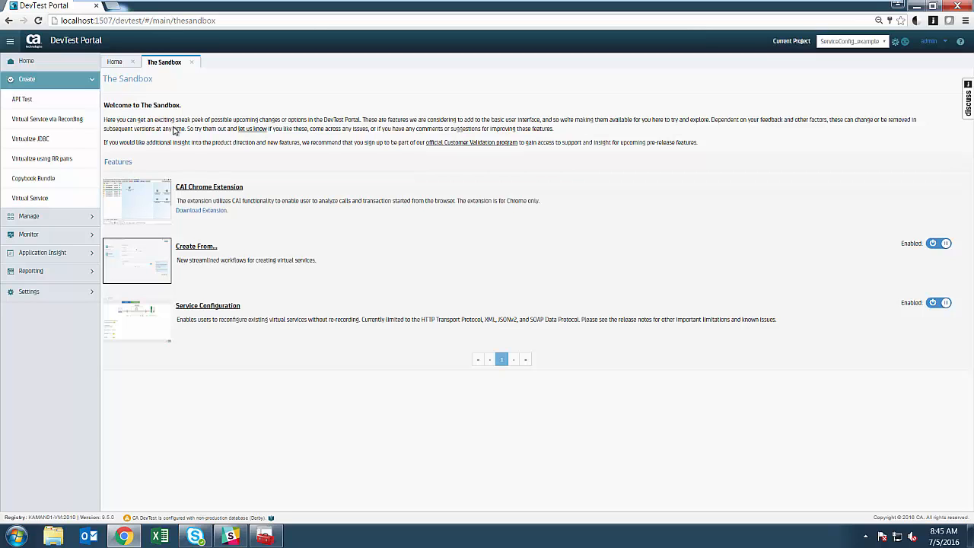
pyautogui.click(192, 63)
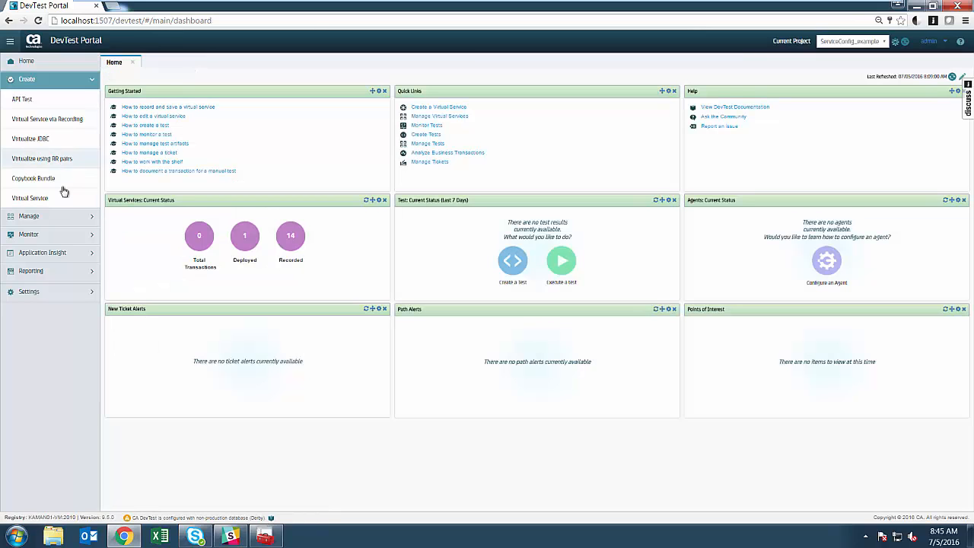
# Start a new virtual service using the RR Pairs method and name it RRPairDemo.
pyautogui.click(32, 198)
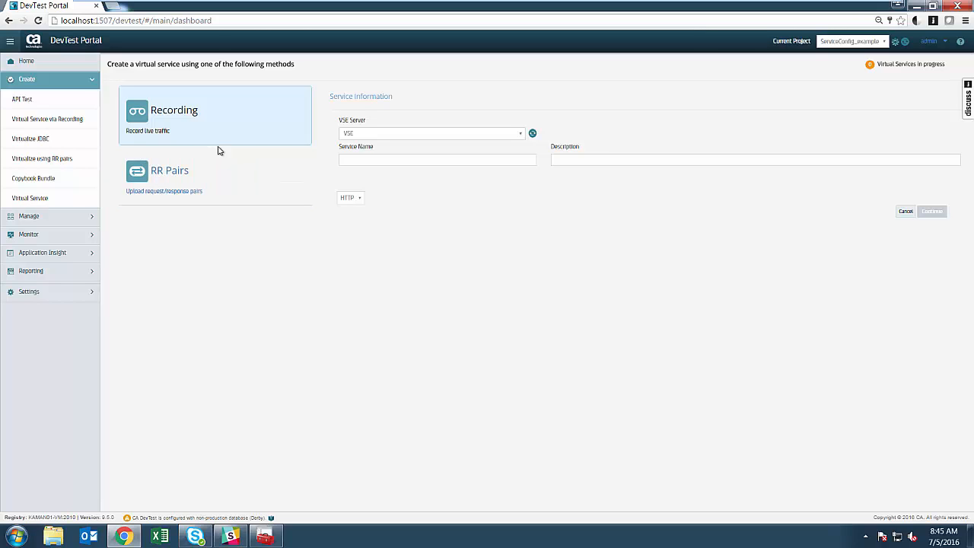
pyautogui.click(261, 196)
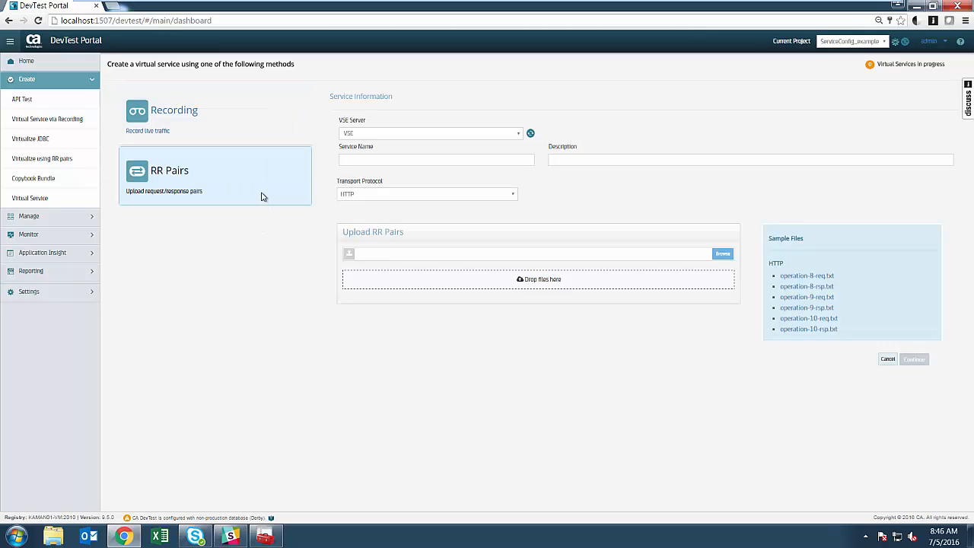
pyautogui.click(381, 159)
pyautogui.write('RRPair C')
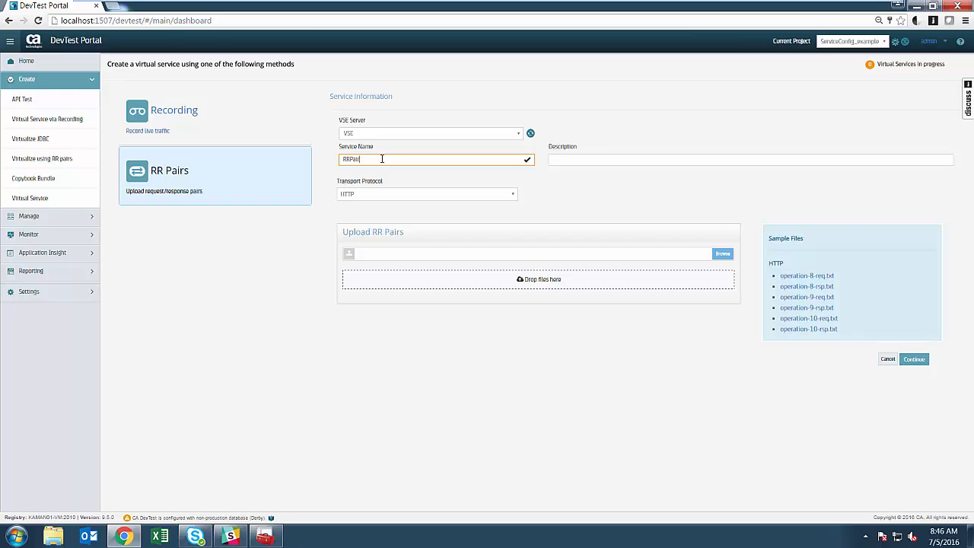
pyautogui.press('BackSpace')
pyautogui.press('BackSpace')
pyautogui.write('Demo')
pyautogui.press('Tab')
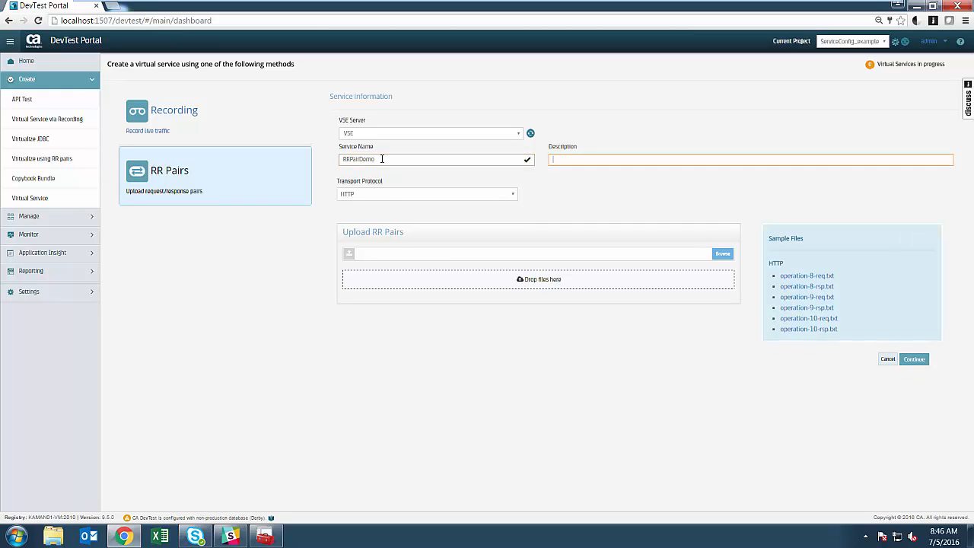
# Enter the service description "New virtual service from RR Pairs".
pyautogui.write('New virtual SER')
pyautogui.press('BackSpace')
pyautogui.press('BackSpace')
pyautogui.press('BackSpace')
pyautogui.write('ser')
pyautogui.press('BackSpace')
pyautogui.press('BackSpace')
pyautogui.press('BackSpace')
pyautogui.press('BackSpace')
pyautogui.write('service from RR Paires')
pyautogui.press('BackSpace')
pyautogui.press('BackSpace')
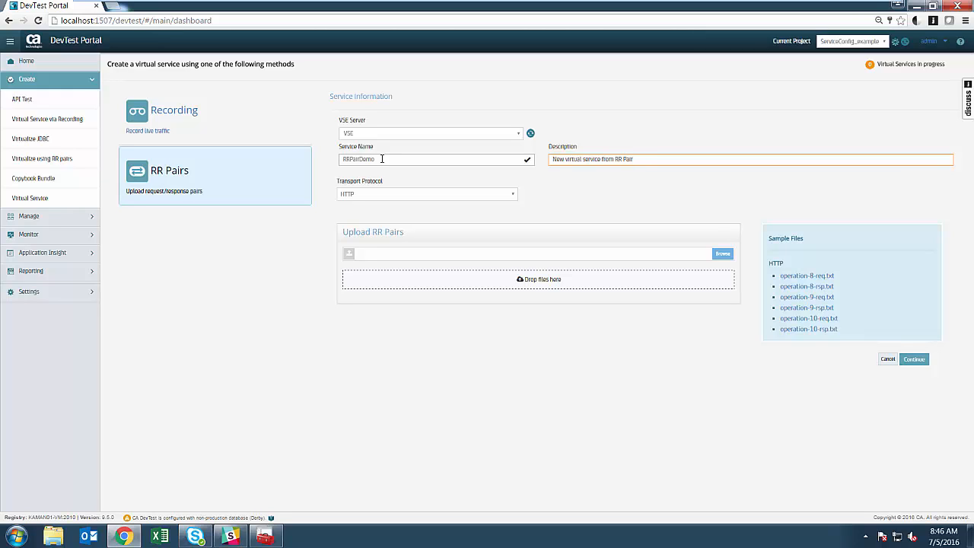
# Upload the request and response files of operation-8 and operation-9 from the RRPairs folder and continue to the transaction collection stage.
pyautogui.click(724, 256)
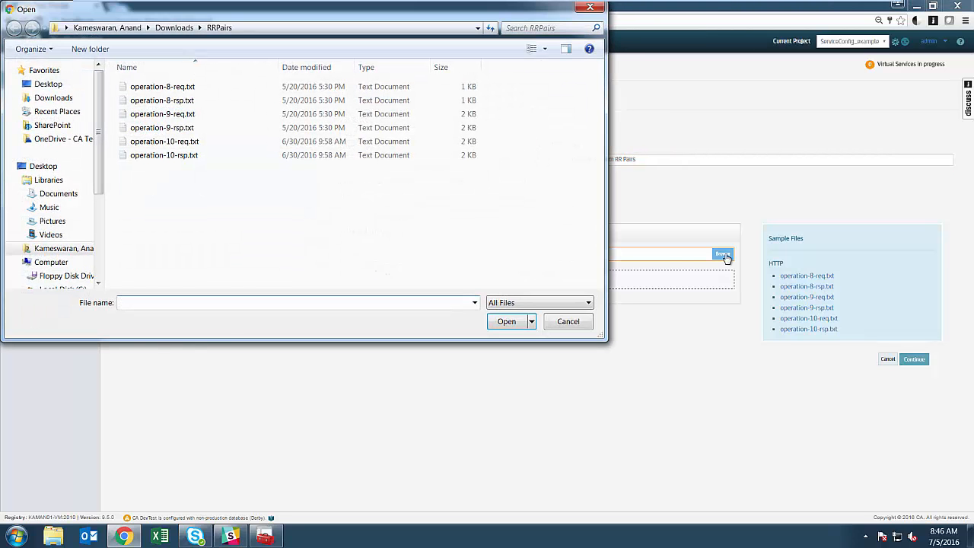
pyautogui.click(188, 87)
pyautogui.keyDown('ctrl'); pyautogui.click(186, 100); pyautogui.keyUp('ctrl')
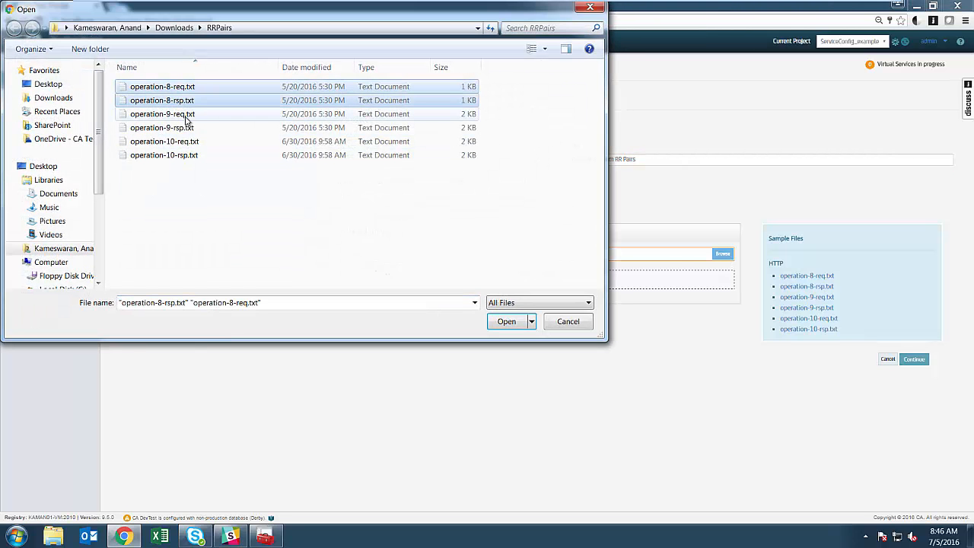
pyautogui.keyDown('ctrl'); pyautogui.click(187, 114); pyautogui.keyUp('ctrl')
pyautogui.keyDown('ctrl'); pyautogui.click(186, 127); pyautogui.keyUp('ctrl')
pyautogui.click(507, 321)
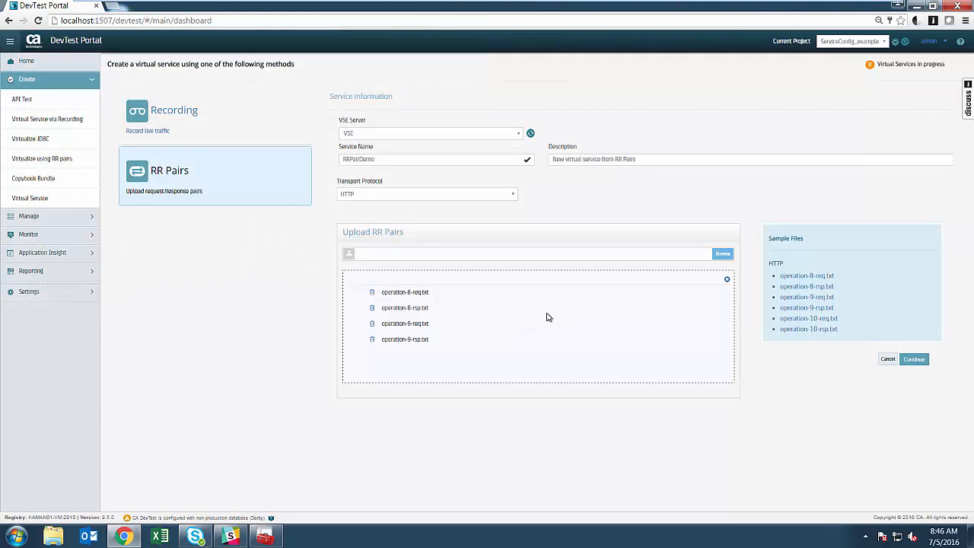
pyautogui.click(917, 360)
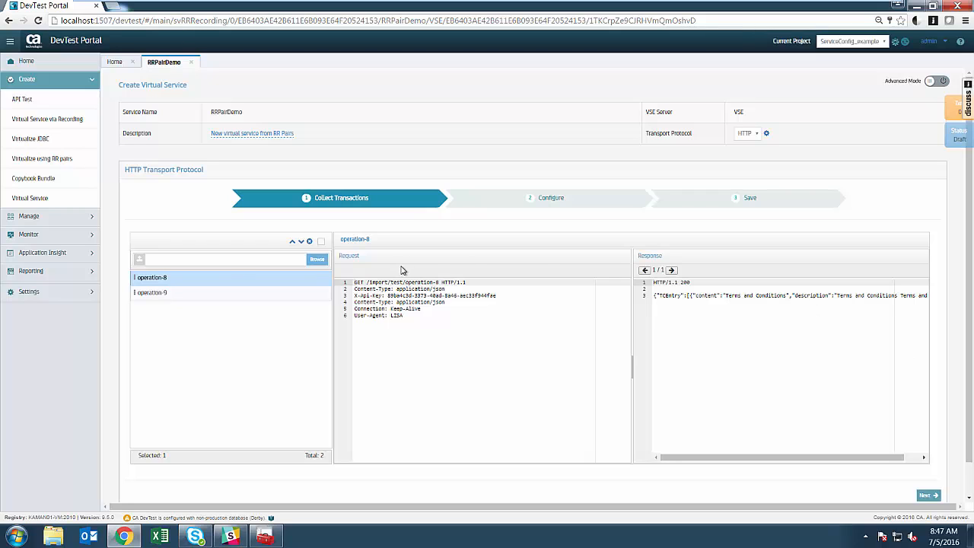
# Review the operation-8 and operation-9 transactions and delete operation-9.
pyautogui.click(220, 296)
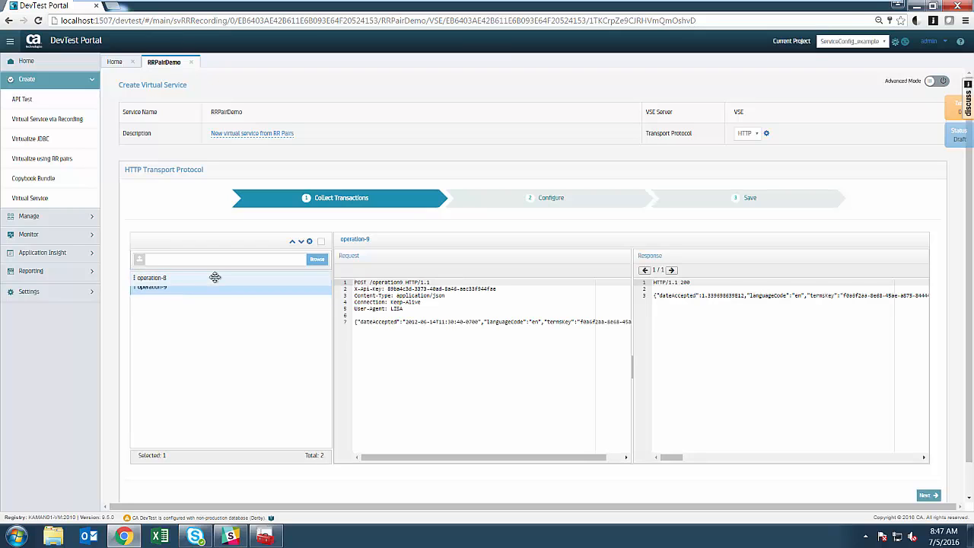
pyautogui.click(215, 277)
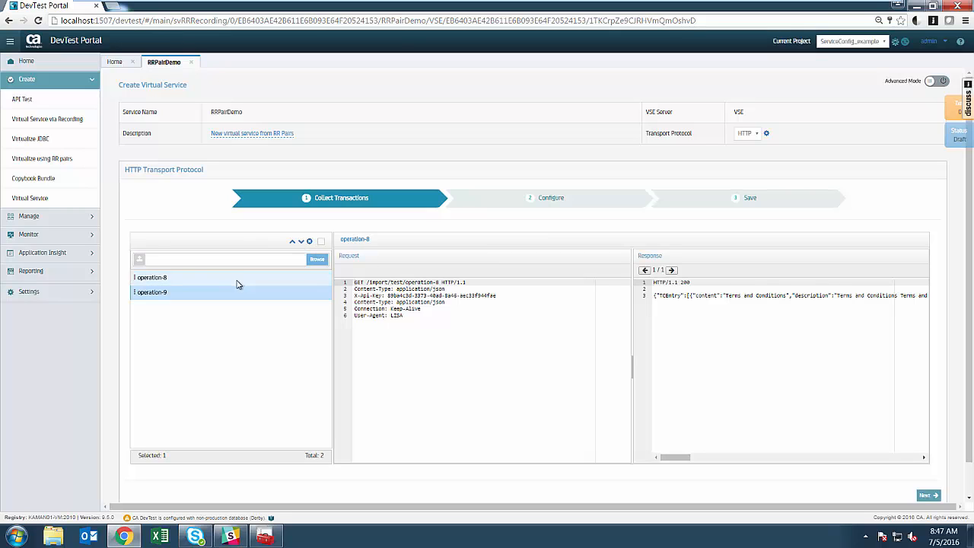
pyautogui.click(246, 294)
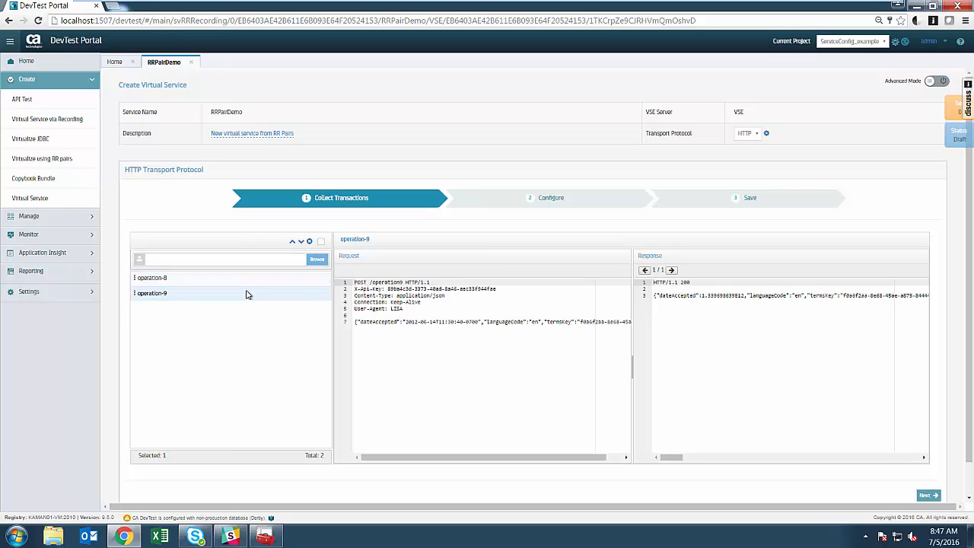
pyautogui.click(310, 242)
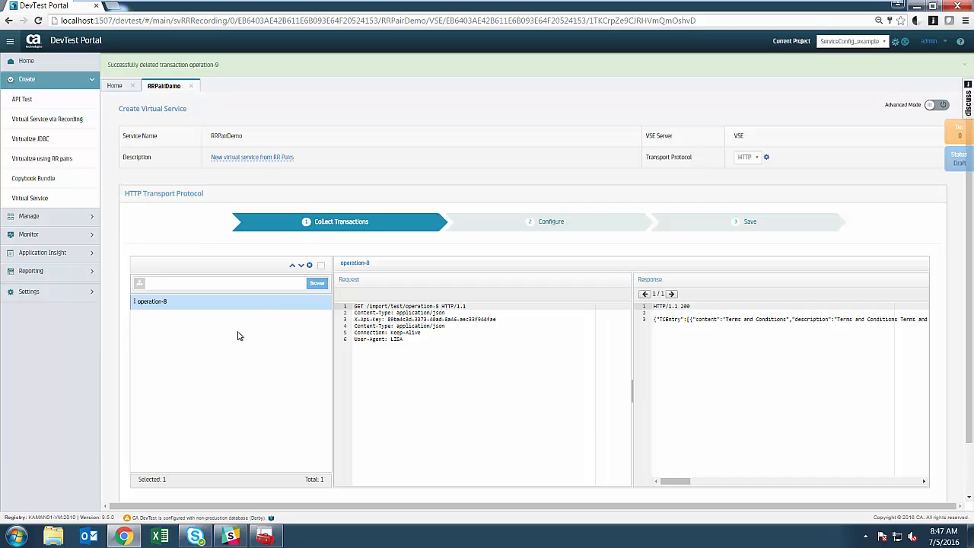
pyautogui.click(416, 320)
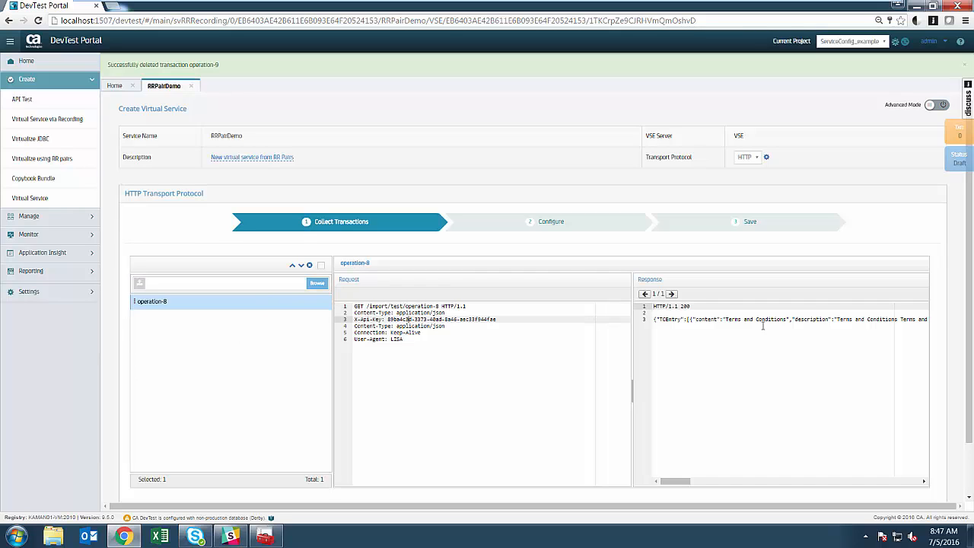
pyautogui.click(763, 314)
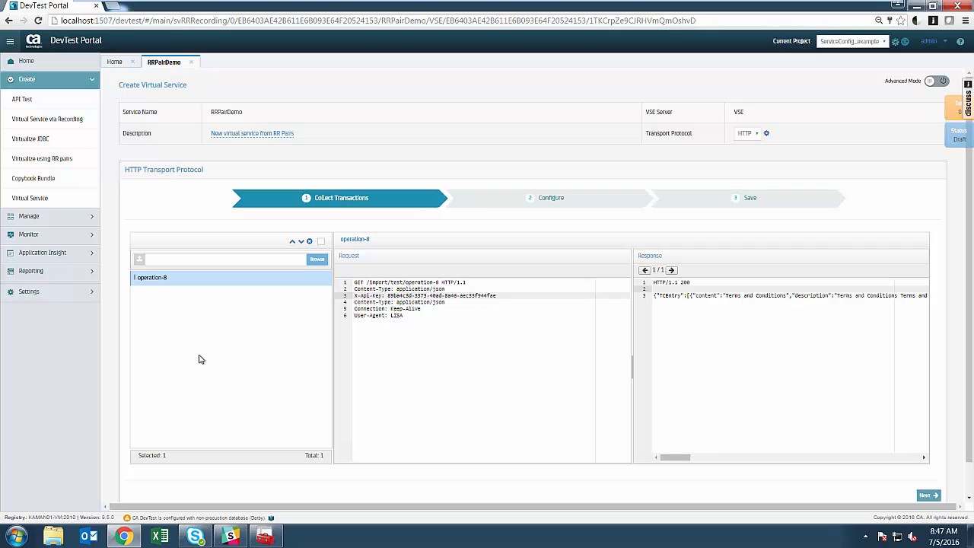
# Close the RRPairDemo draft and reopen it from the list of virtual services in progress.
pyautogui.click(192, 62)
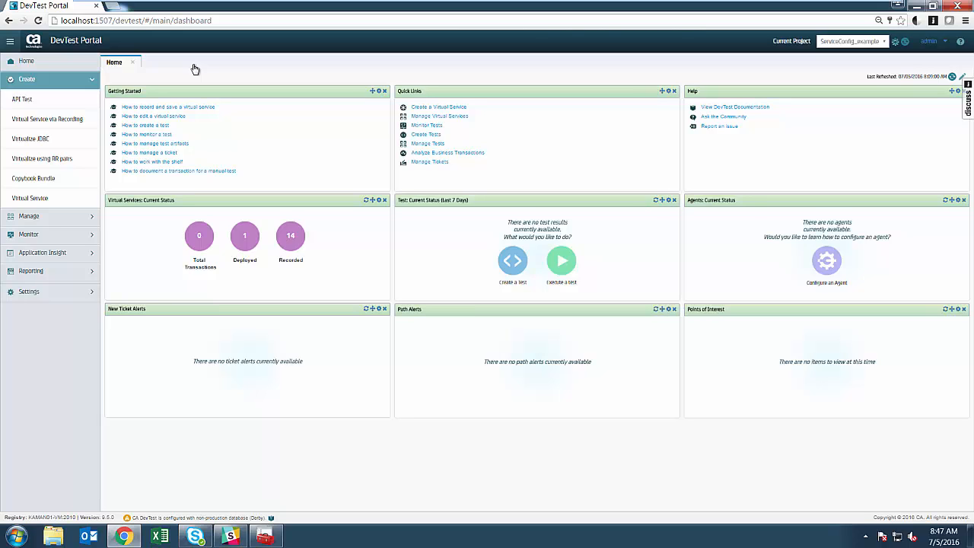
pyautogui.click(41, 201)
pyautogui.moveTo(909, 64)
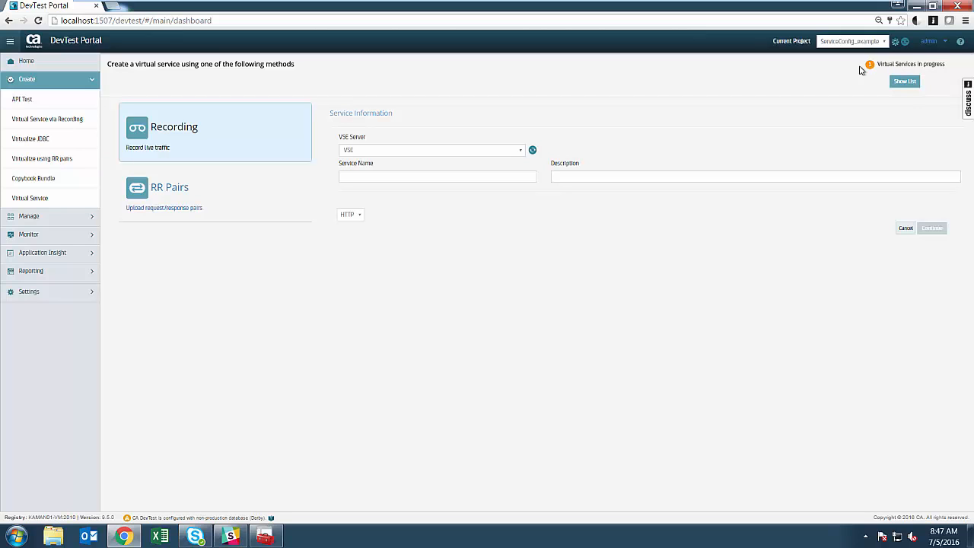
pyautogui.click(902, 81)
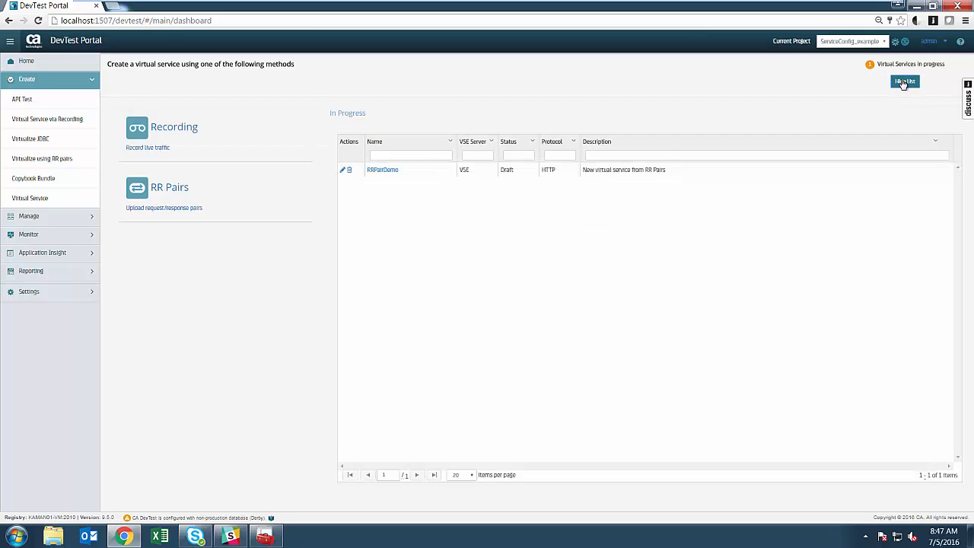
pyautogui.click(388, 175)
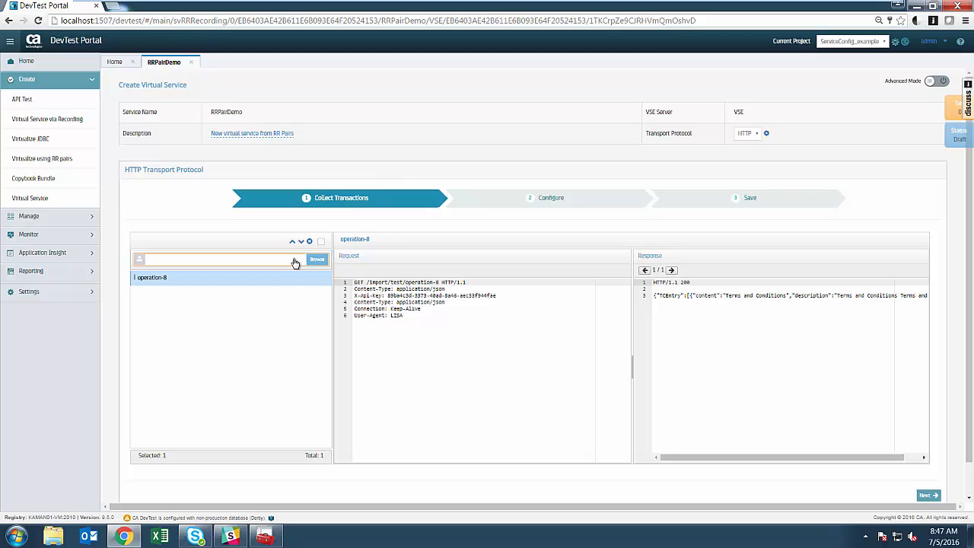
# Add the operation-10-req.txt and operation-10-rsp.txt files to the collected transactions.
pyautogui.click(316, 259)
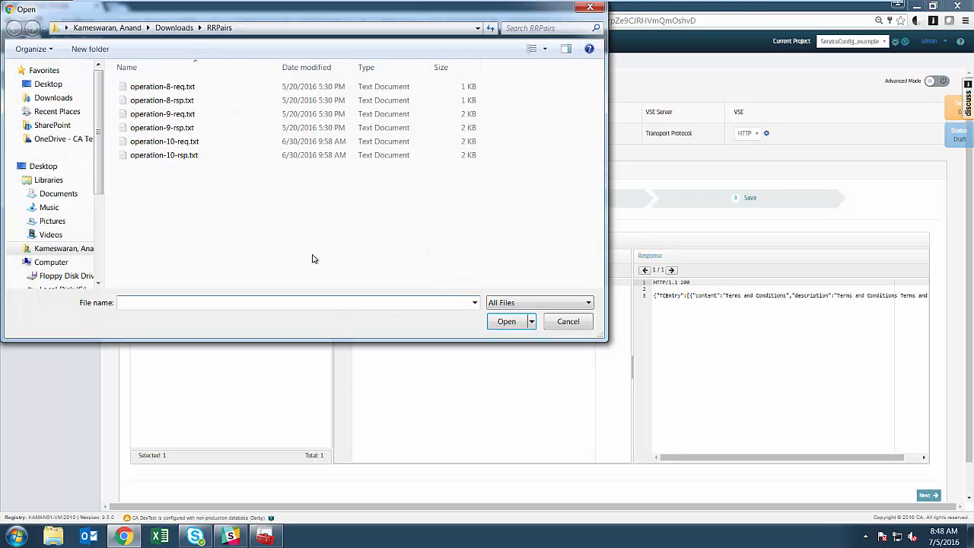
pyautogui.click(192, 147)
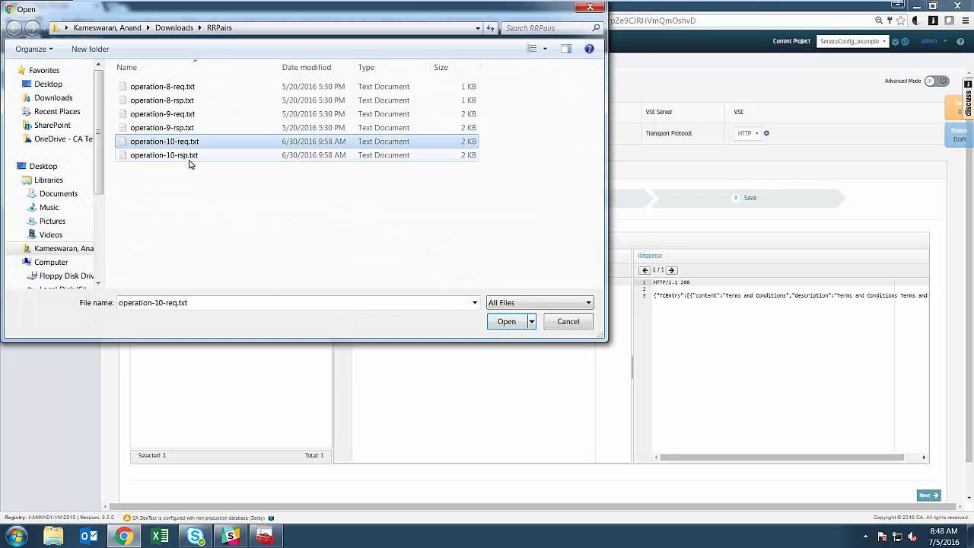
pyautogui.keyDown('shift'); pyautogui.click(191, 159); pyautogui.keyUp('shift')
pyautogui.click(504, 320)
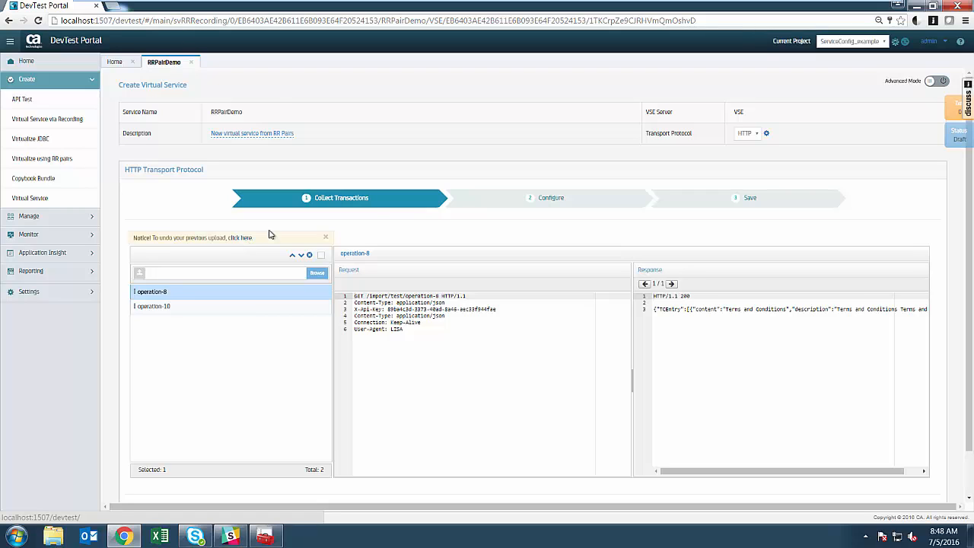
# Configure the HTTP transport protocol with port 8080 and host All, leaving SSL to the server off.
pyautogui.click(767, 134)
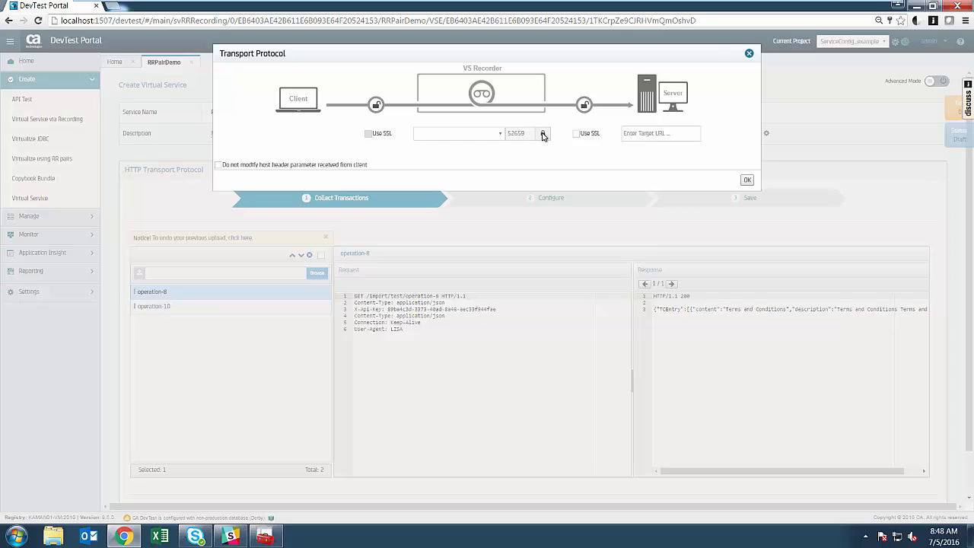
pyautogui.click(543, 134)
pyautogui.write('8080')
pyautogui.click(498, 135)
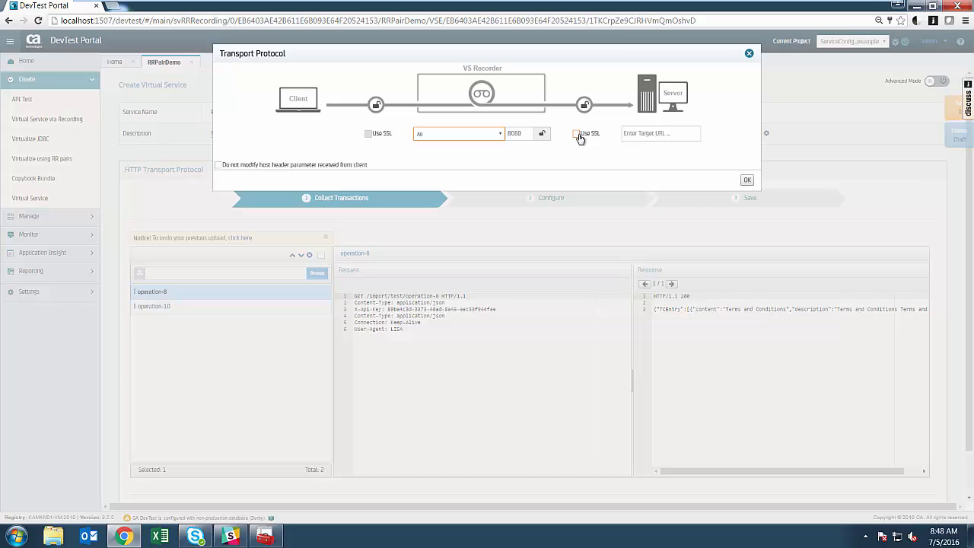
pyautogui.click(577, 134)
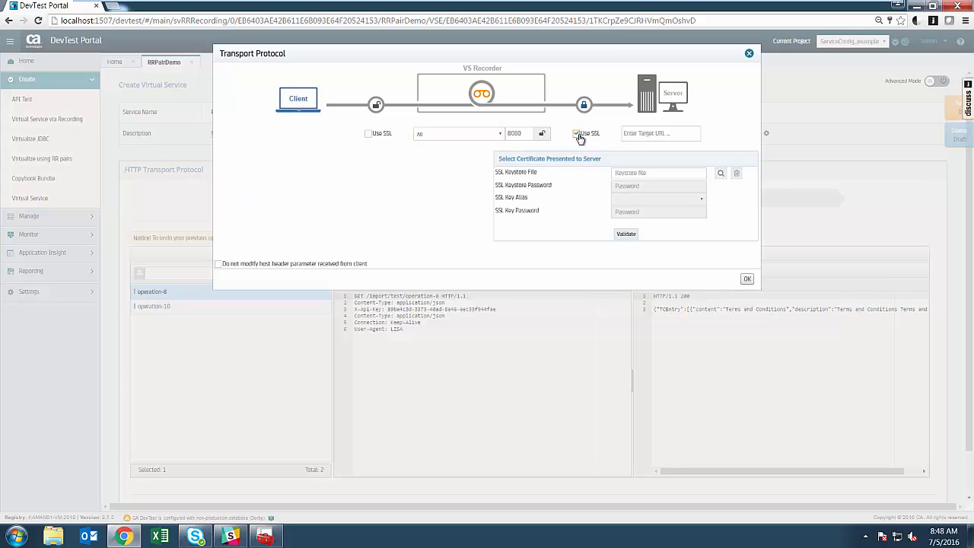
pyautogui.click(578, 134)
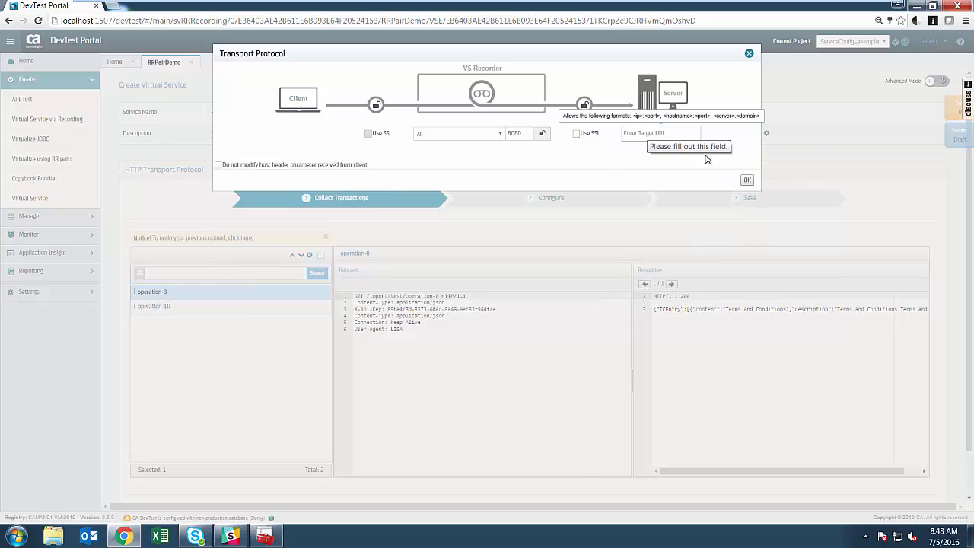
pyautogui.click(747, 182)
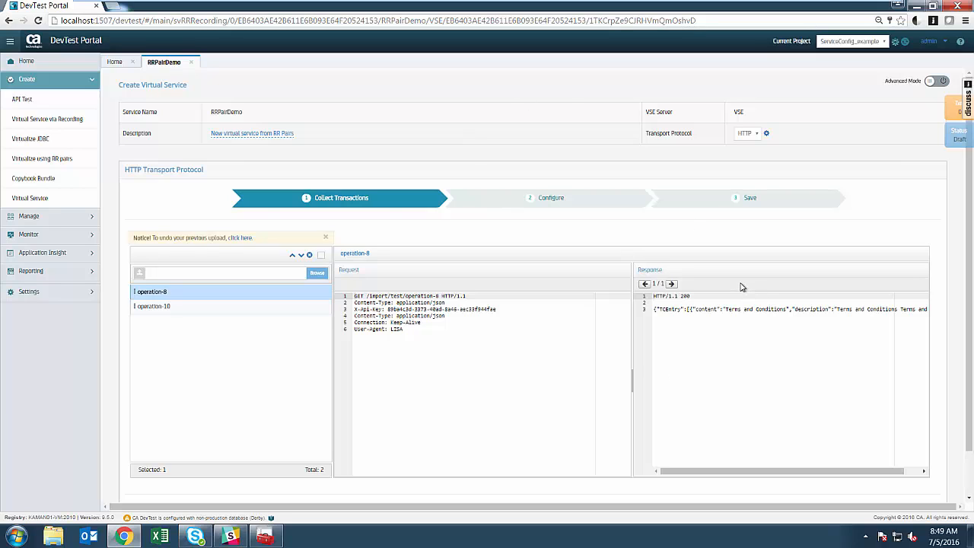
# Advance to the Save stage, keeping JSON V2 as the request data protocol and the data protocol handler settings at their defaults.
pyautogui.scroll(-2, 742, 287)
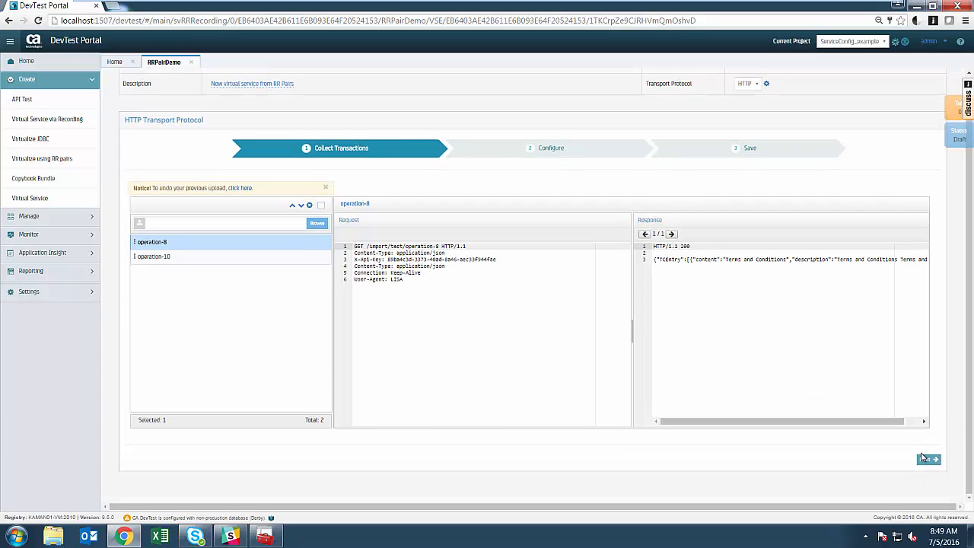
pyautogui.click(930, 460)
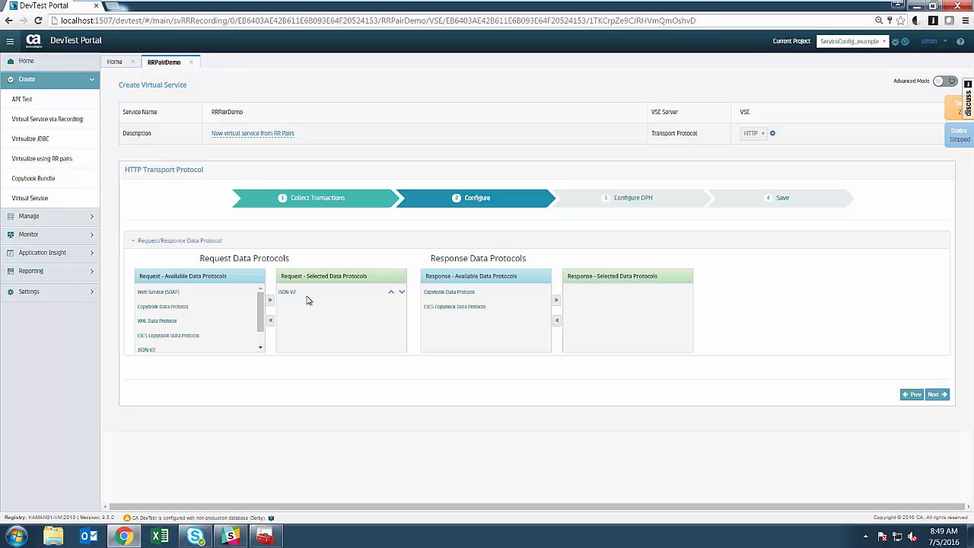
pyautogui.click(943, 396)
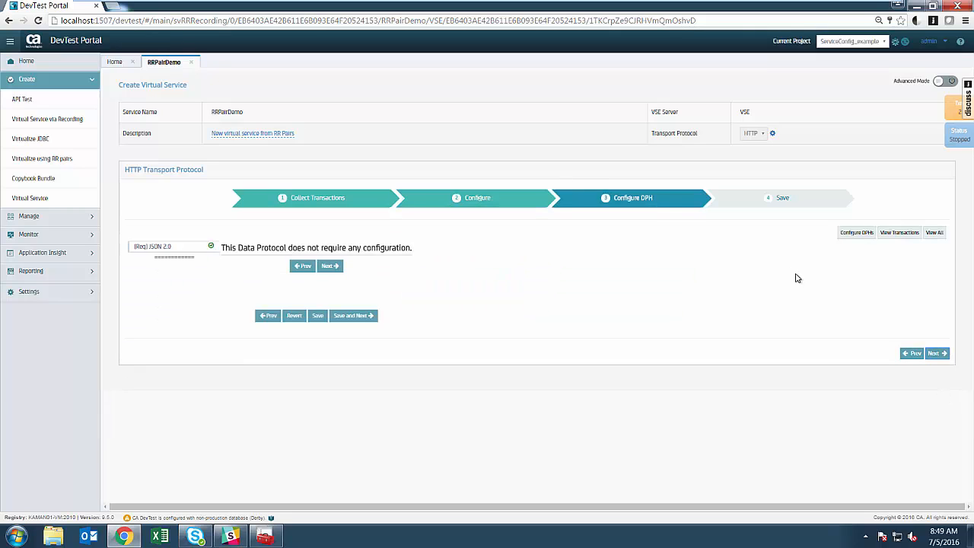
pyautogui.click(936, 354)
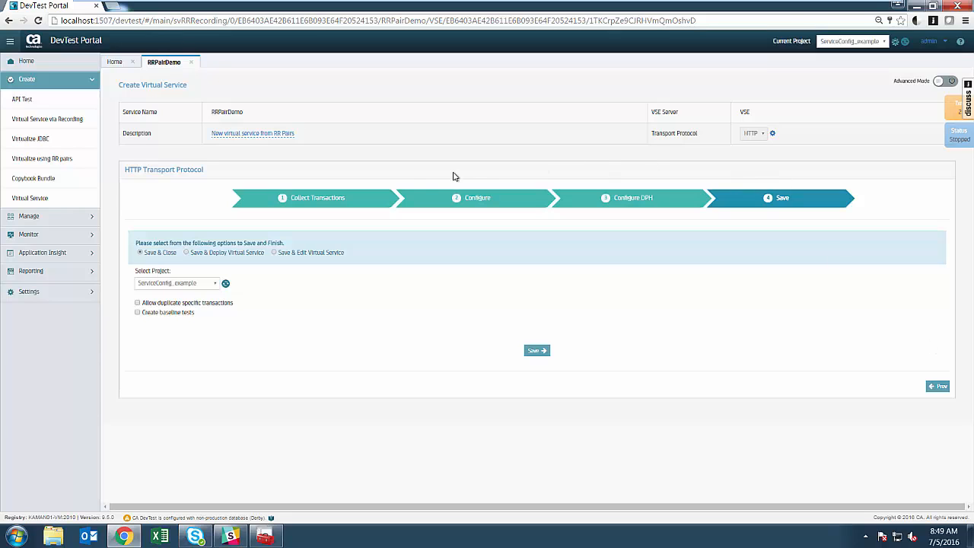
# Save and close the virtual service in the ServiceConfig_example project with the option to create baseline tests.
pyautogui.click(216, 285)
pyautogui.click(179, 328)
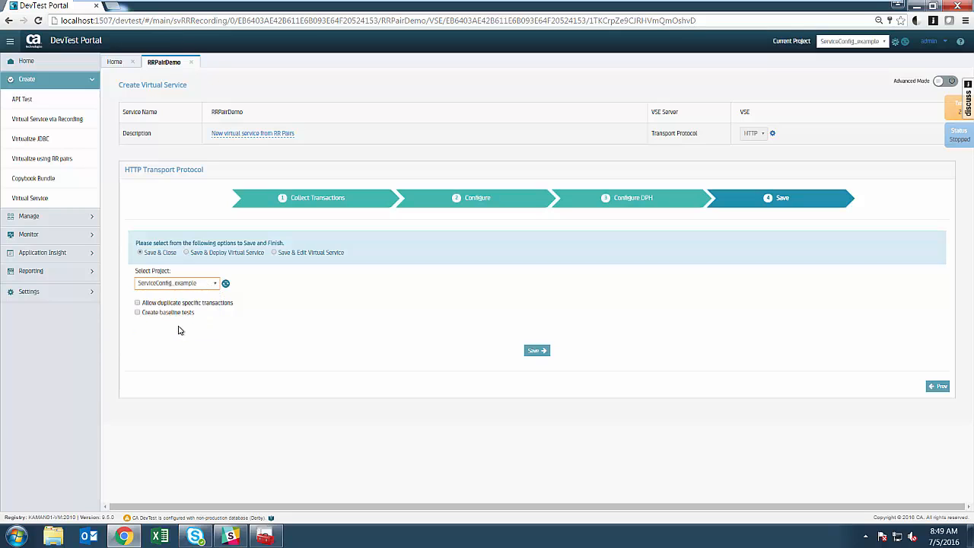
pyautogui.click(139, 315)
pyautogui.click(535, 351)
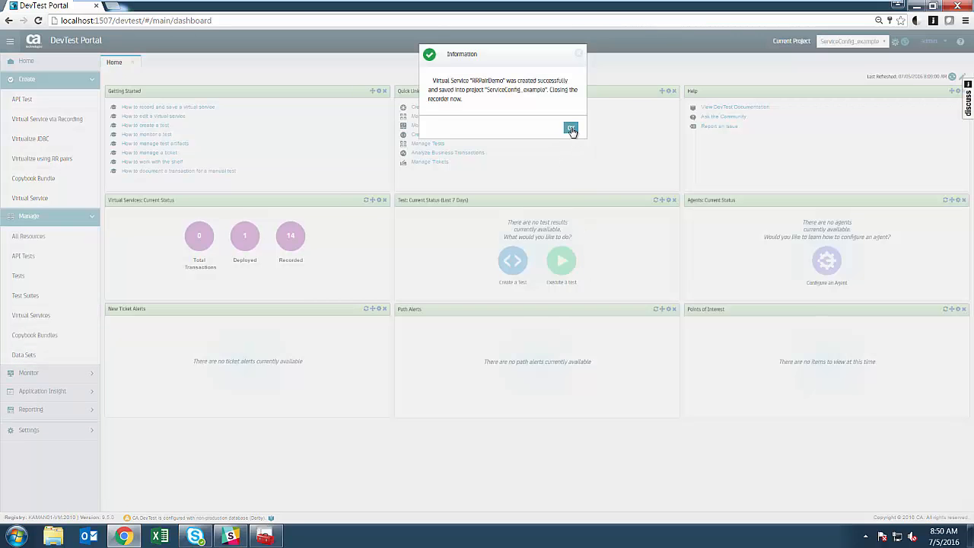
pyautogui.click(571, 131)
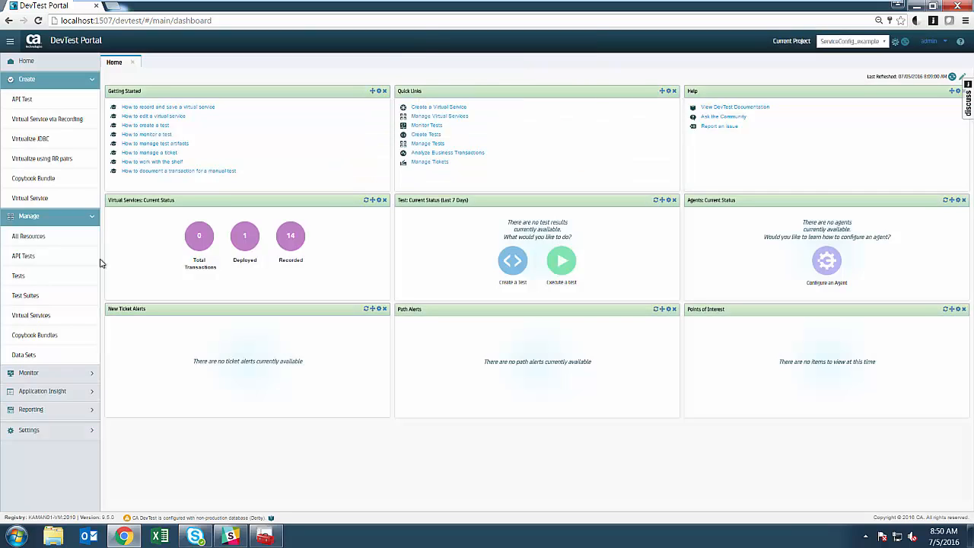
# Look up the saved service among the managed virtual services, then open the managed tests.
pyautogui.click(54, 320)
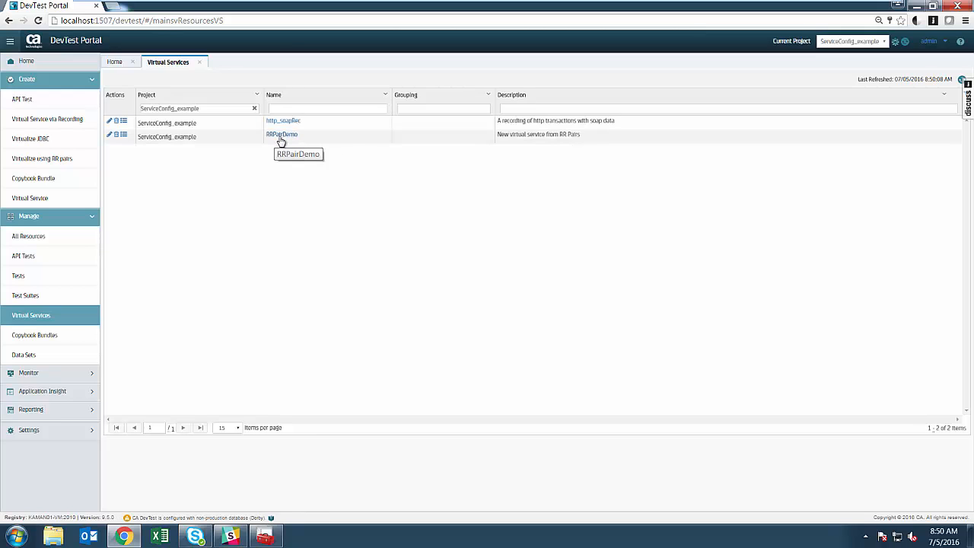
pyautogui.click(52, 279)
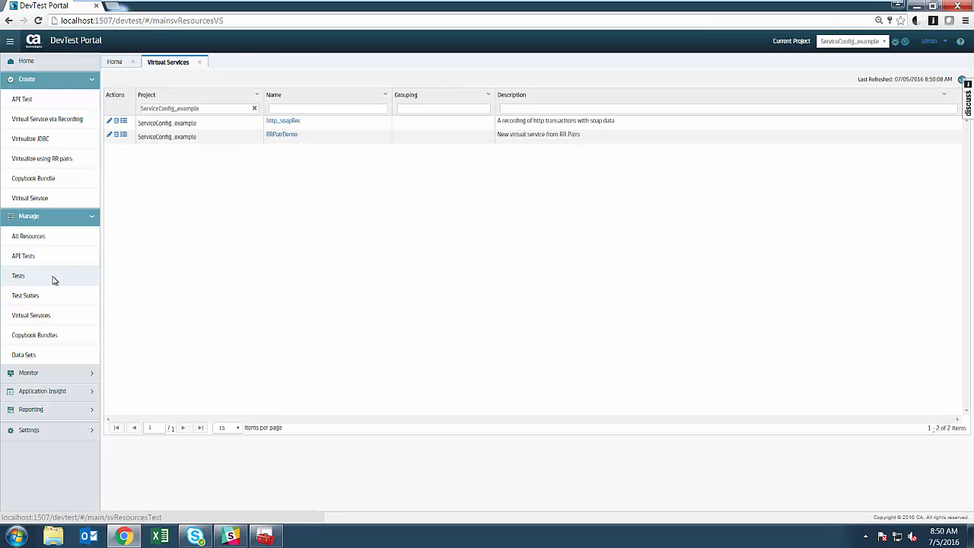